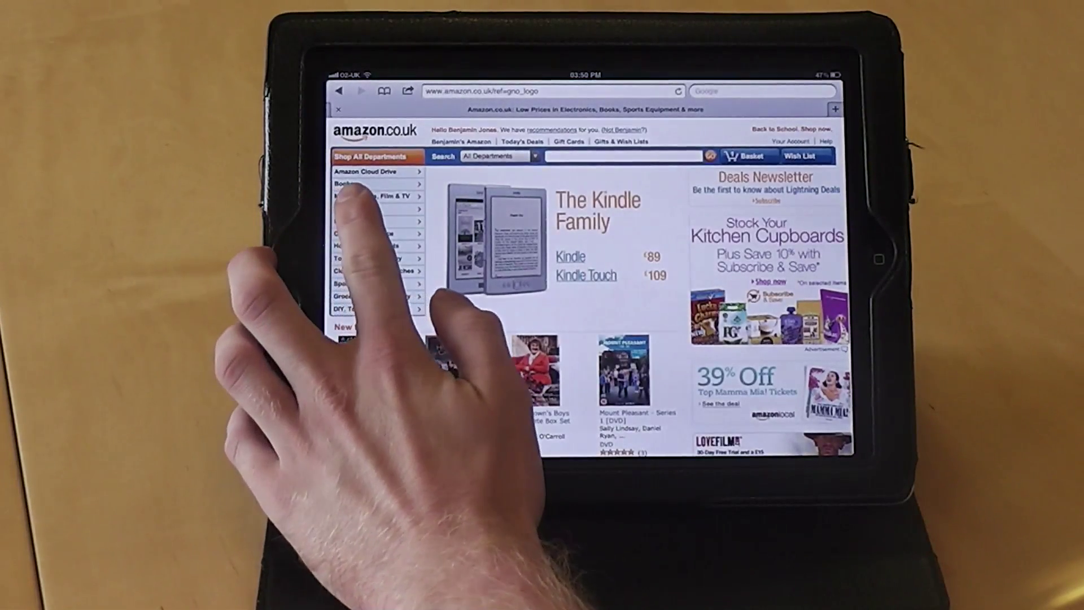
# Step: Go to Manage Your Kindle from the Kindle department menu
pyautogui.click(348, 208)
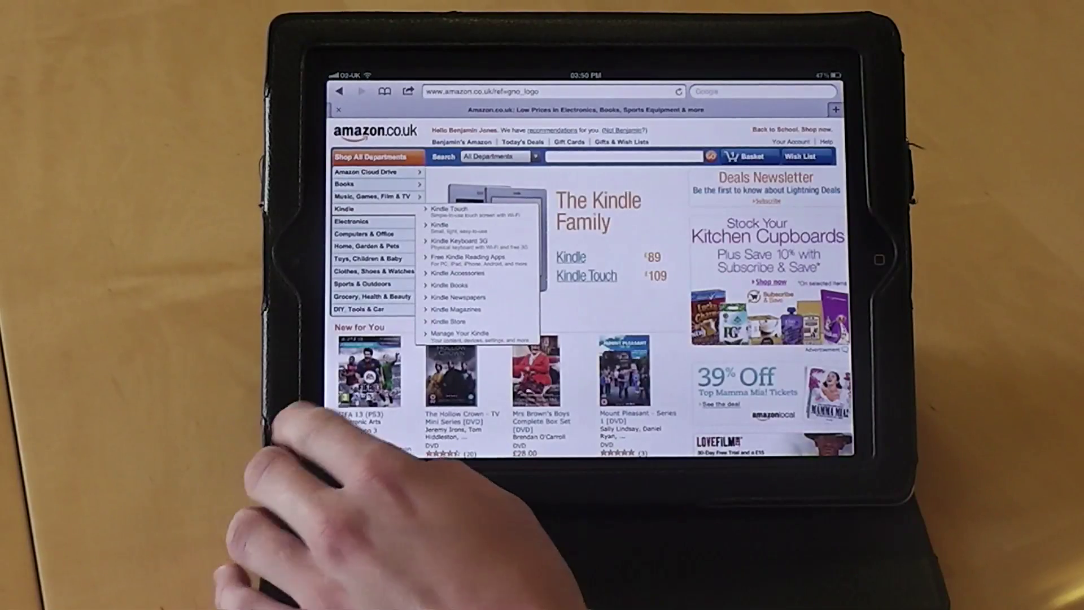
pyautogui.click(459, 333)
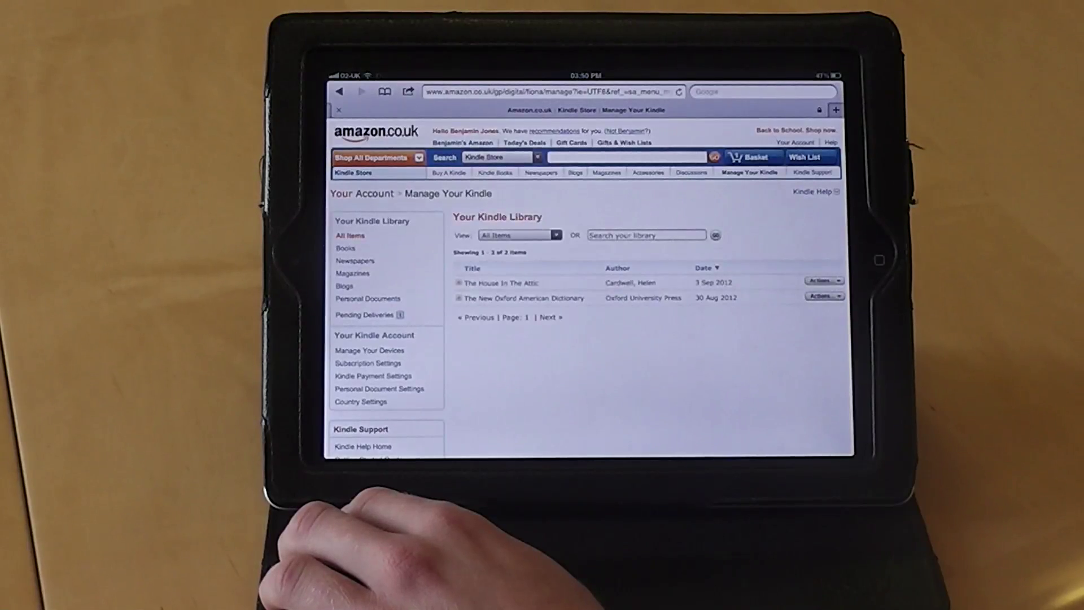
pyautogui.scroll(-2, 797, 340)
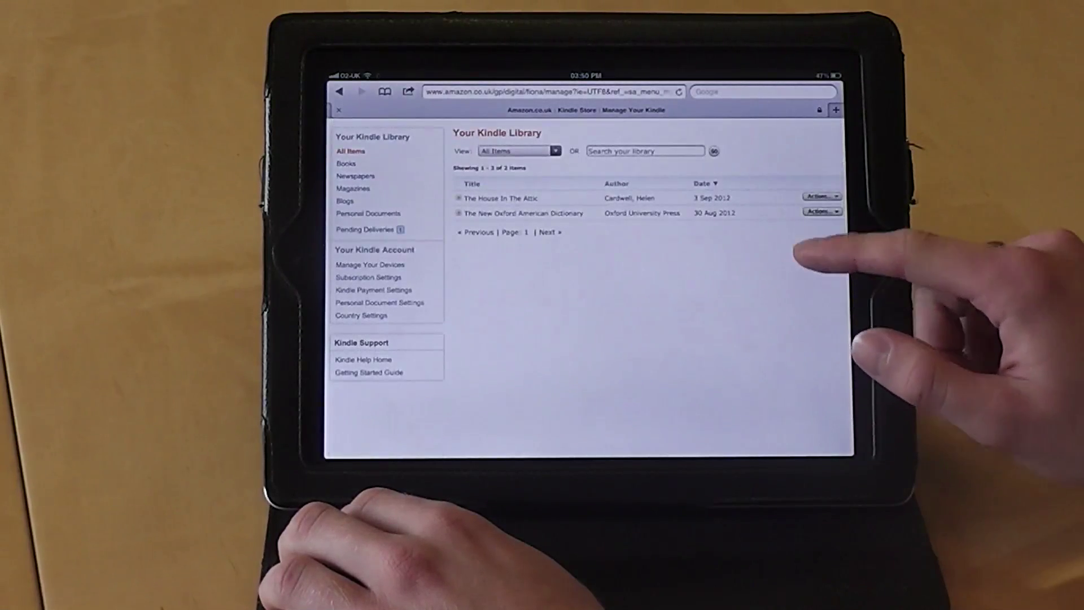
pyautogui.scroll(2, 788, 381)
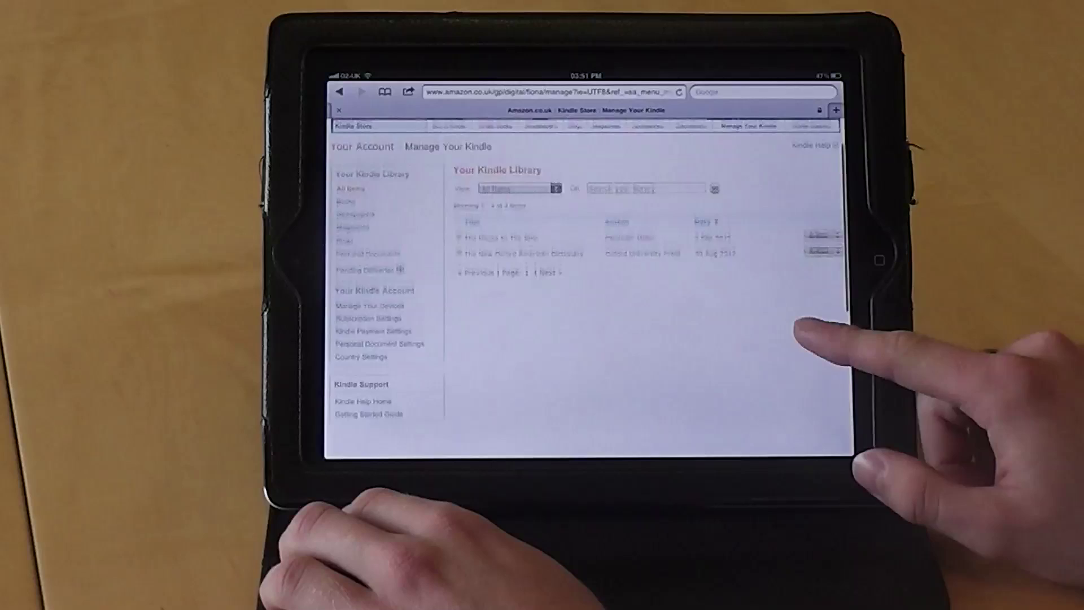
pyautogui.scroll(1, 814, 382)
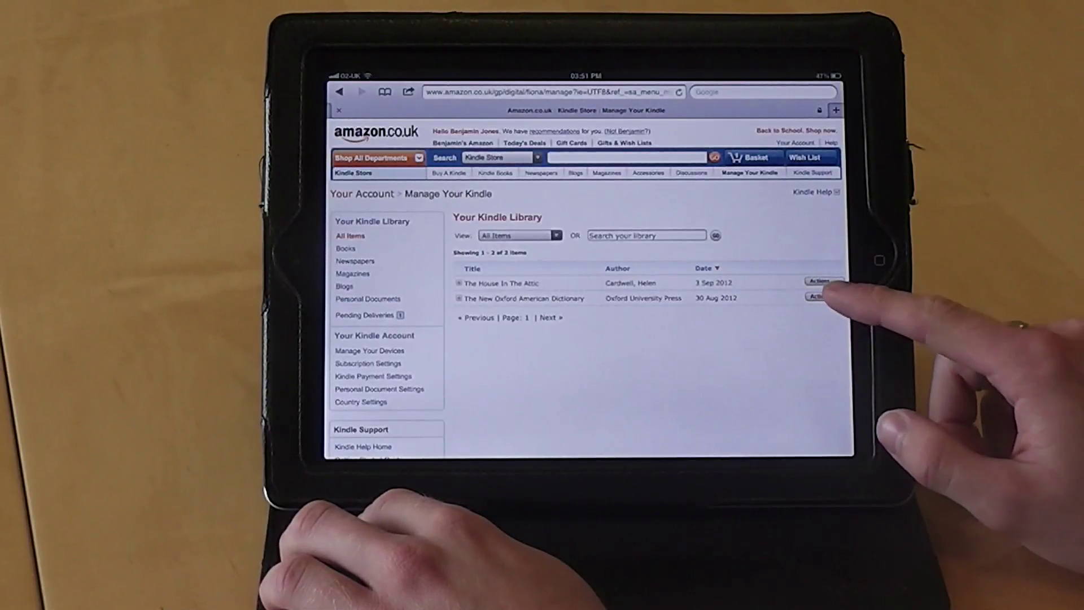
# Step: Deliver The New Oxford American Dictionary to Ben Jones' iPad 2
pyautogui.click(821, 282)
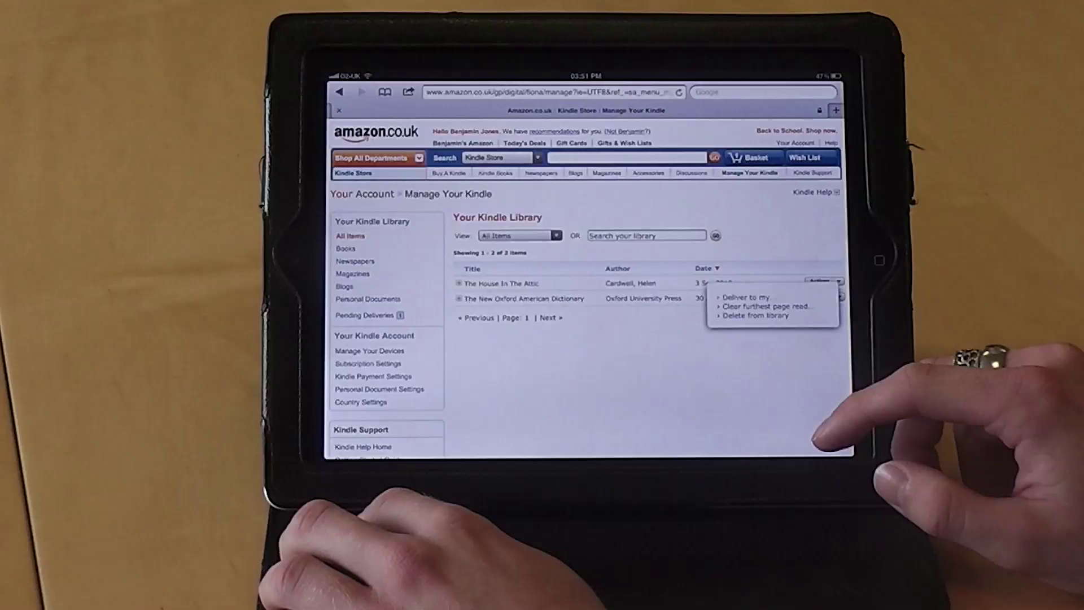
pyautogui.click(746, 298)
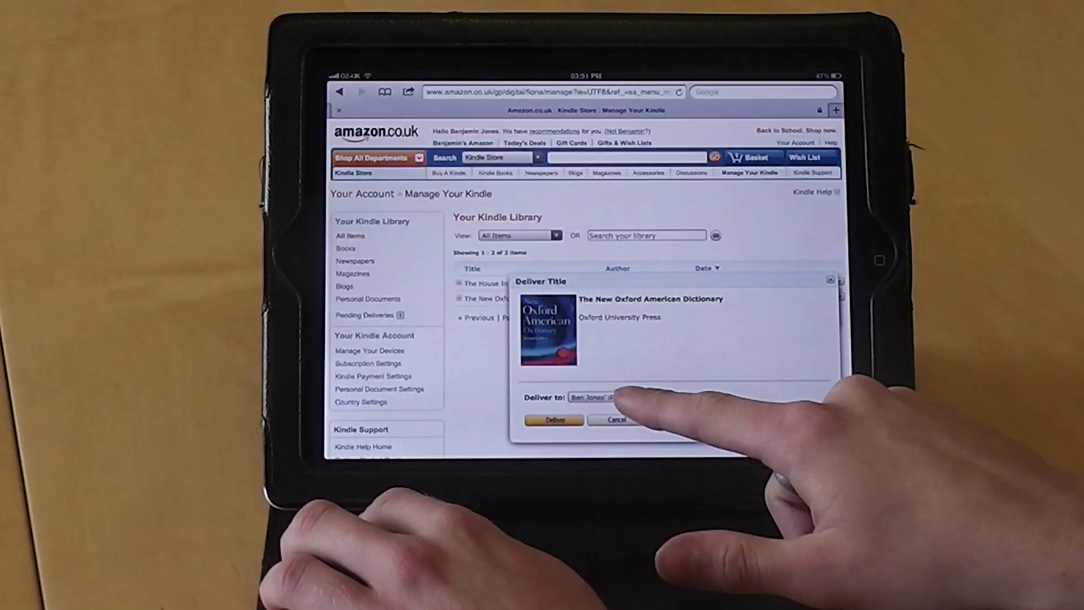
pyautogui.click(605, 397)
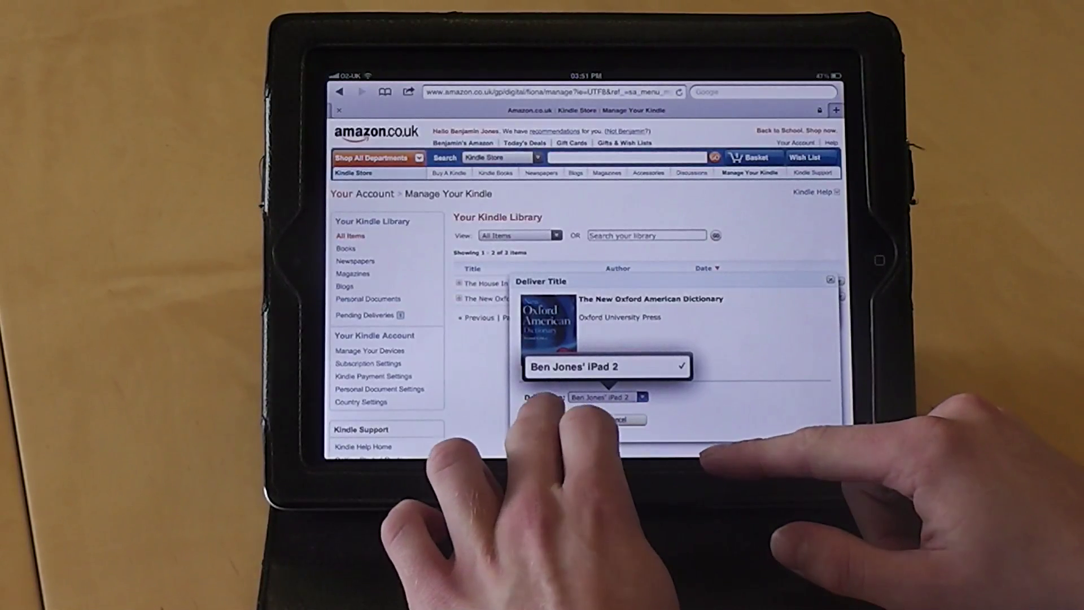
pyautogui.click(607, 366)
pyautogui.click(578, 419)
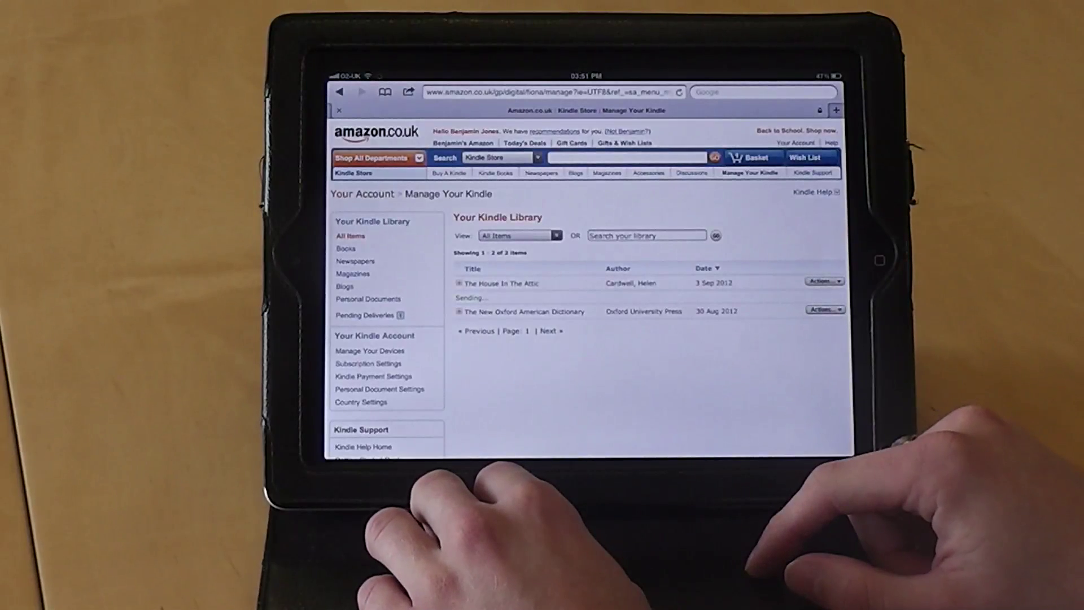